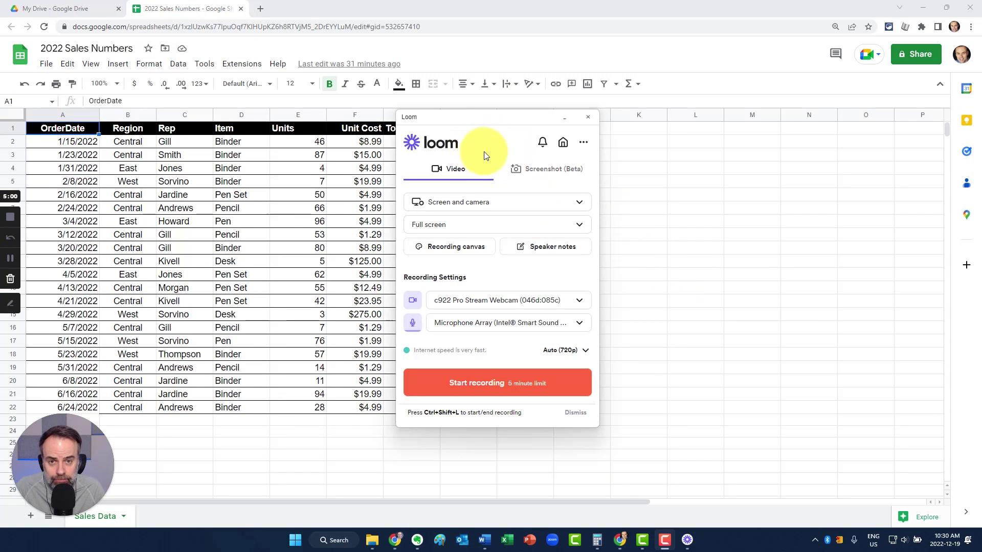
{"action": "mouse_move", "coordinate": [116, 476]}
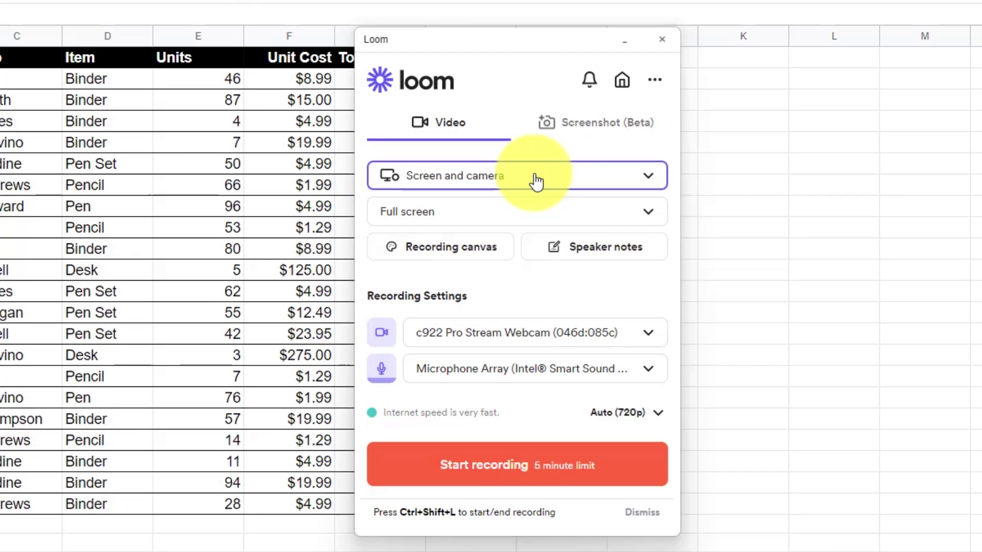
{"action": "left_click", "coordinate": [535, 181]}
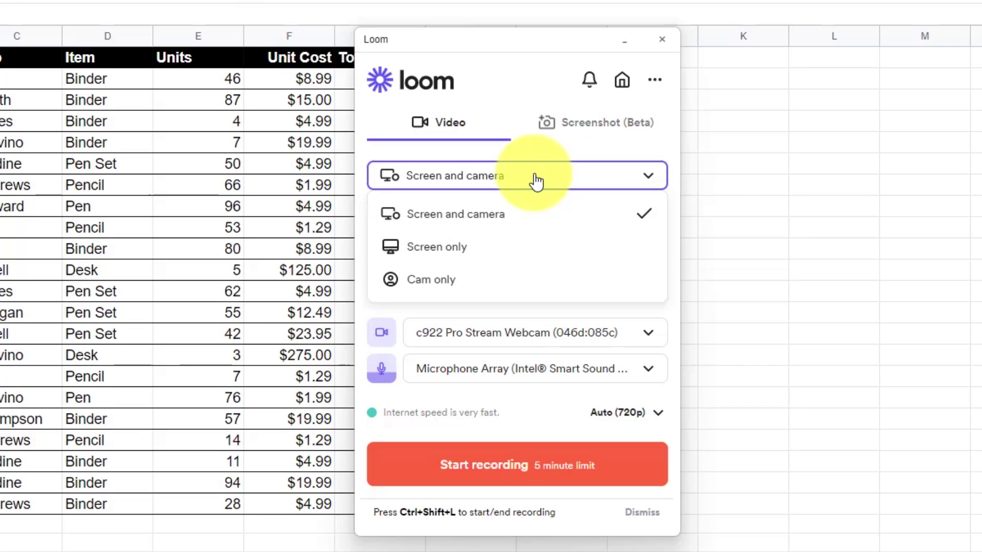
{"action": "left_click", "coordinate": [467, 253]}
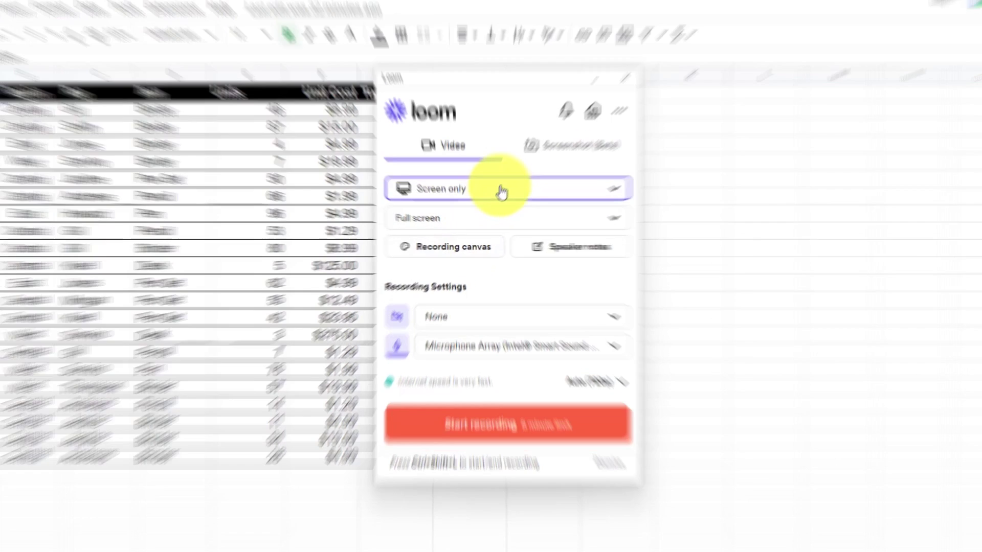
{"action": "left_click", "coordinate": [493, 204]}
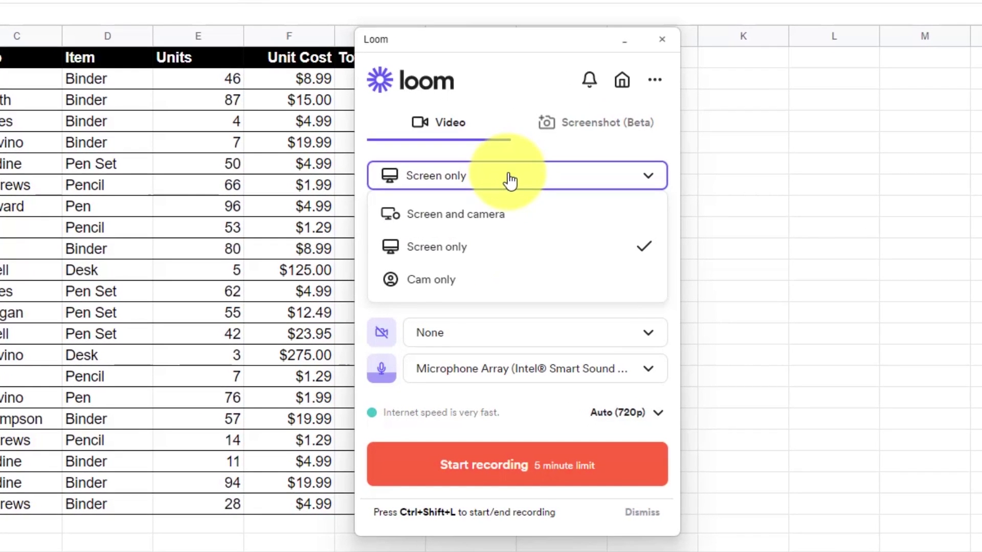
{"action": "left_click", "coordinate": [454, 273]}
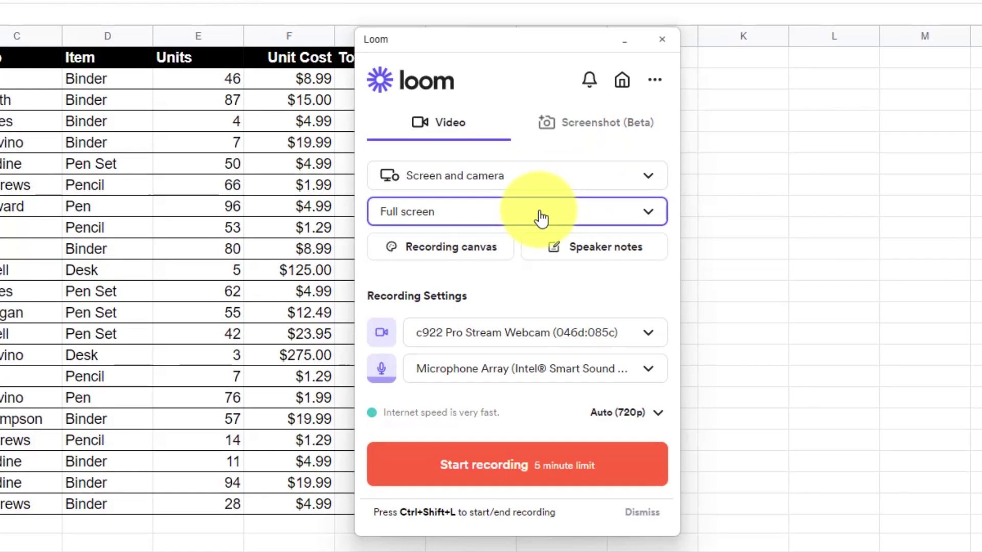
Review the Window and Custom size area options, keeping the recording area at Full screen
{"action": "left_click", "coordinate": [541, 219]}
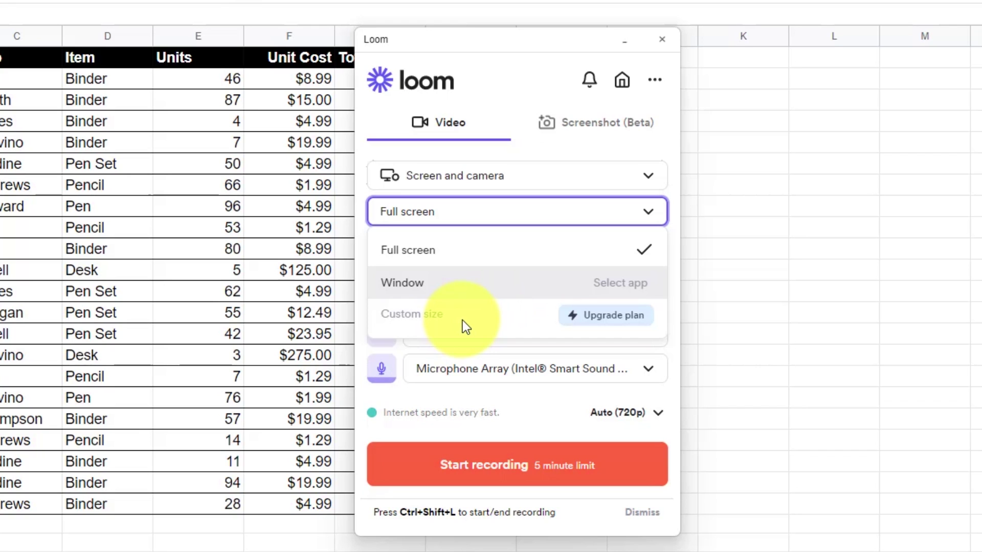
{"action": "left_click", "coordinate": [361, 213]}
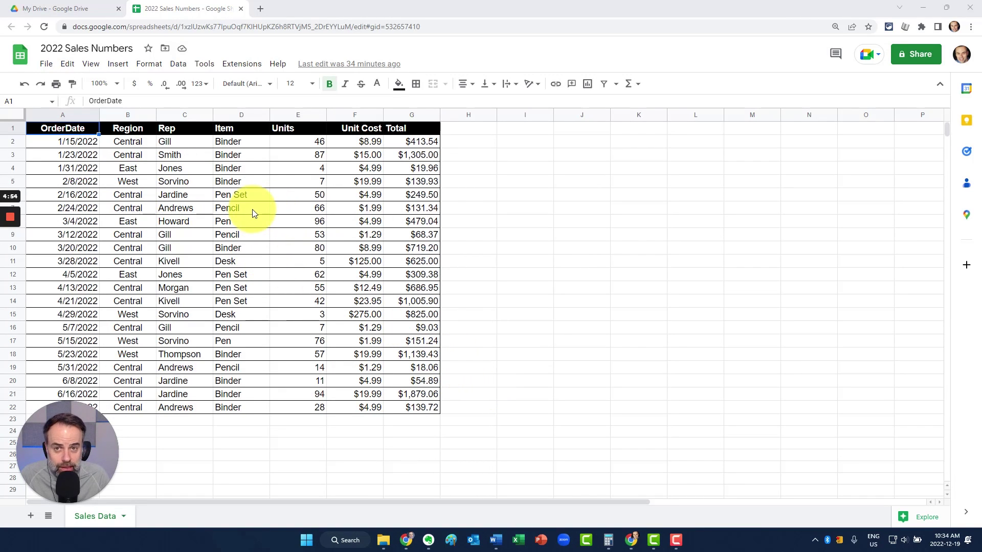
While recording, select cell E5 (Units 7) and bring up the recorder's restart, pause and cancel controls
{"action": "left_click", "coordinate": [295, 185]}
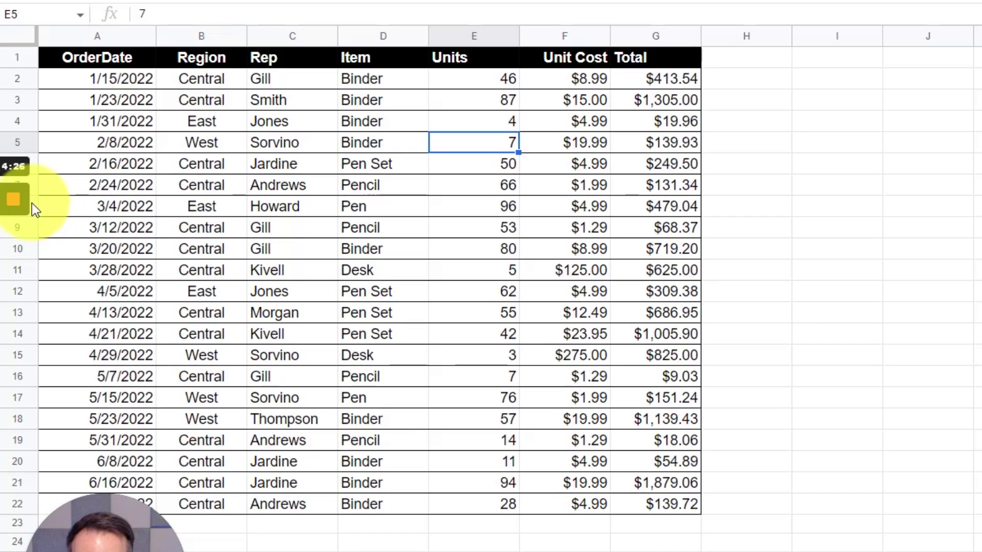
{"action": "mouse_move", "coordinate": [2, 204]}
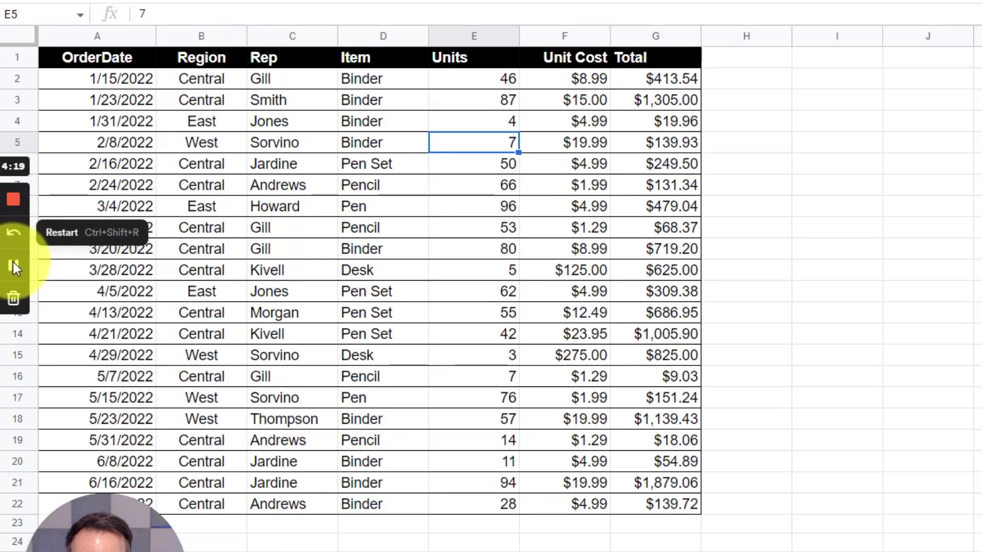
{"action": "key", "text": "alt+shift+p"}
{"action": "left_click", "coordinate": [14, 299]}
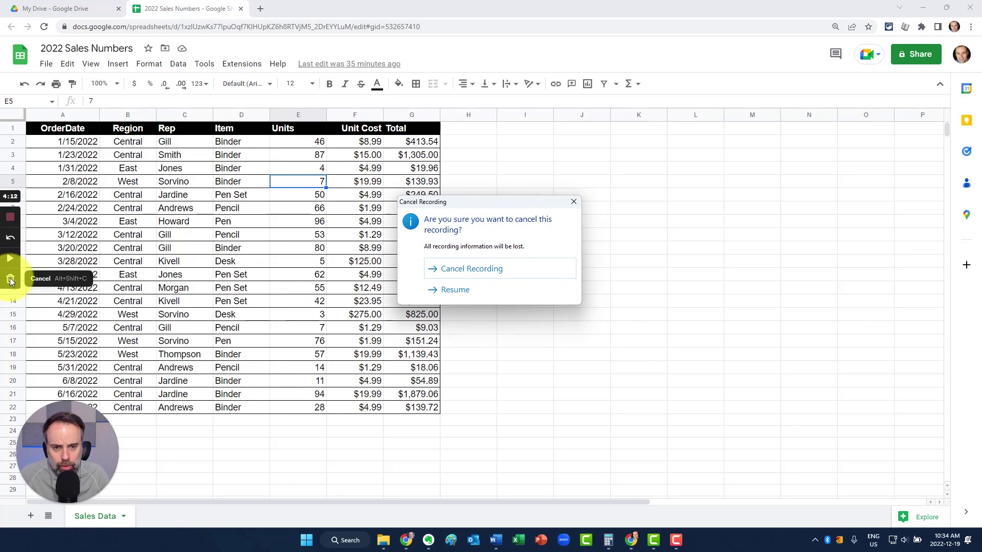
{"action": "left_click", "coordinate": [454, 291]}
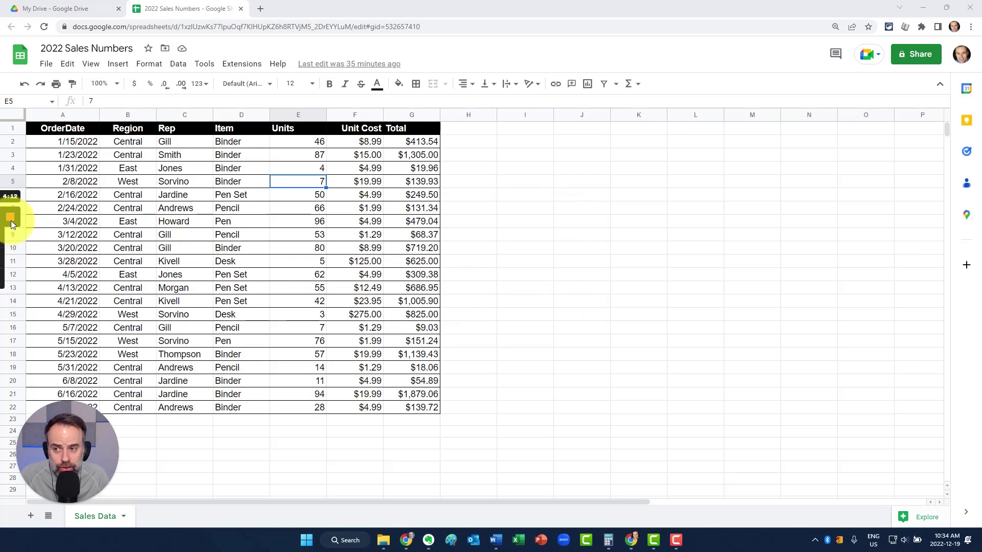
{"action": "mouse_move", "coordinate": [12, 220]}
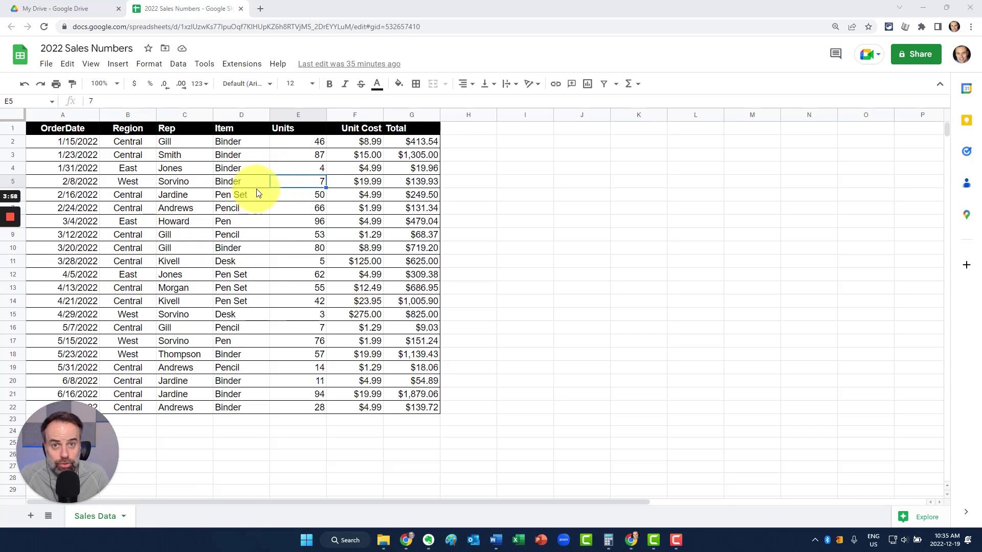
{"action": "mouse_move", "coordinate": [14, 217]}
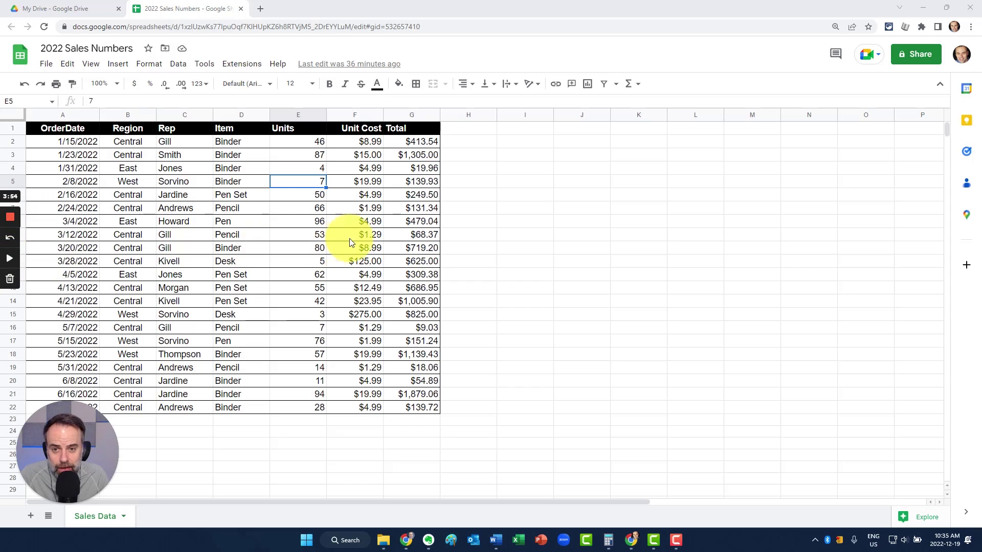
{"action": "left_click", "coordinate": [378, 117]}
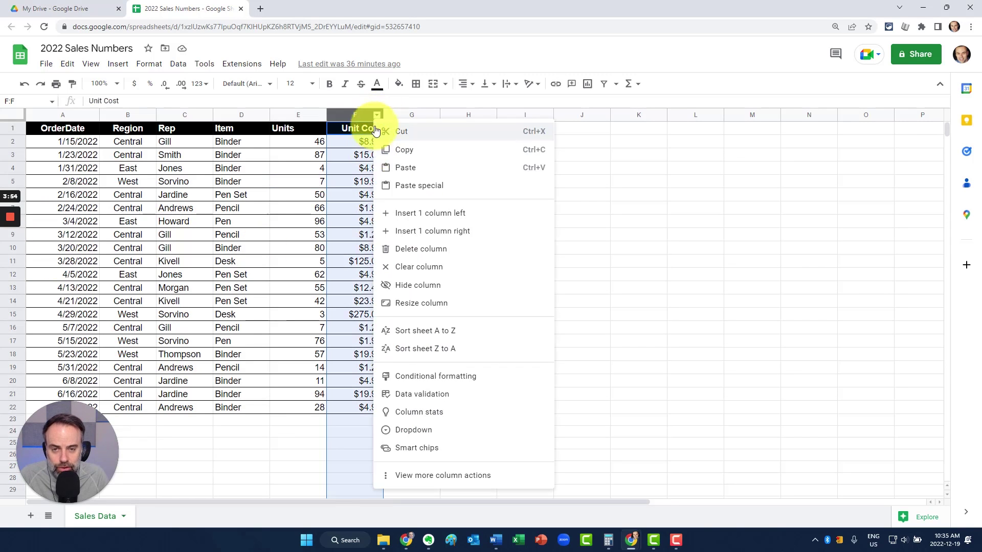
{"action": "left_click", "coordinate": [617, 221]}
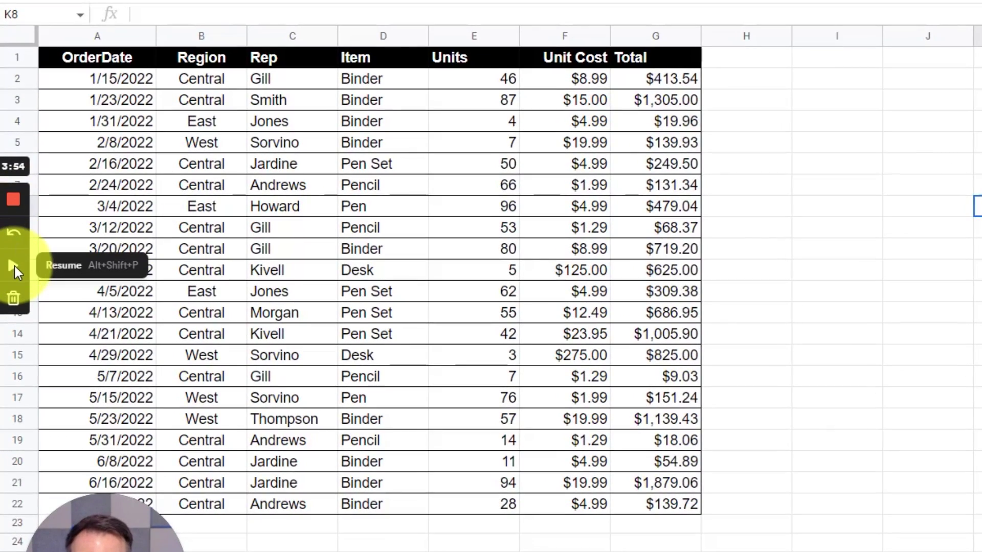
{"action": "left_click", "coordinate": [14, 266]}
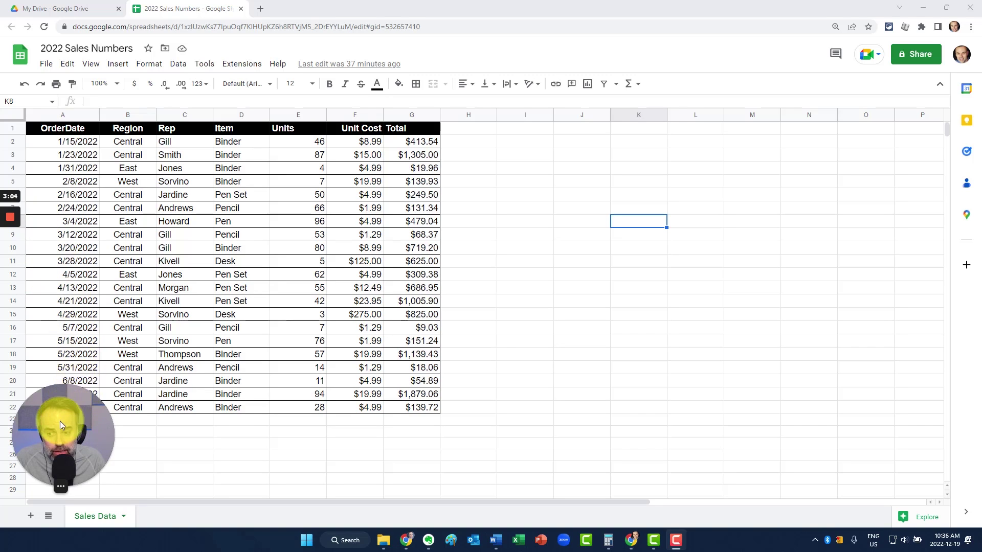
Move the webcam bubble off the sales table and stop the recording
{"action": "left_click_drag", "start_coordinate": [60, 422], "coordinate": [543, 84]}
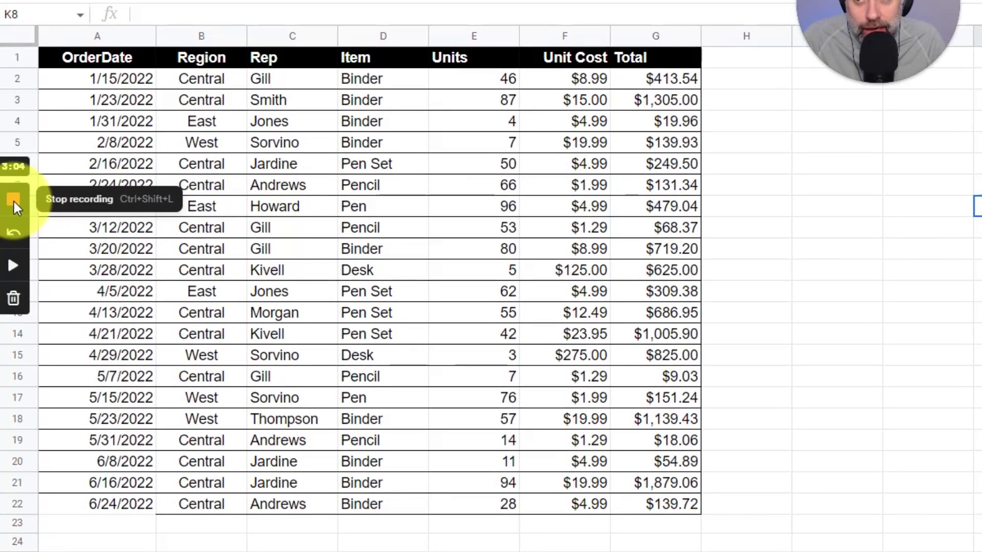
{"action": "left_click", "coordinate": [14, 201]}
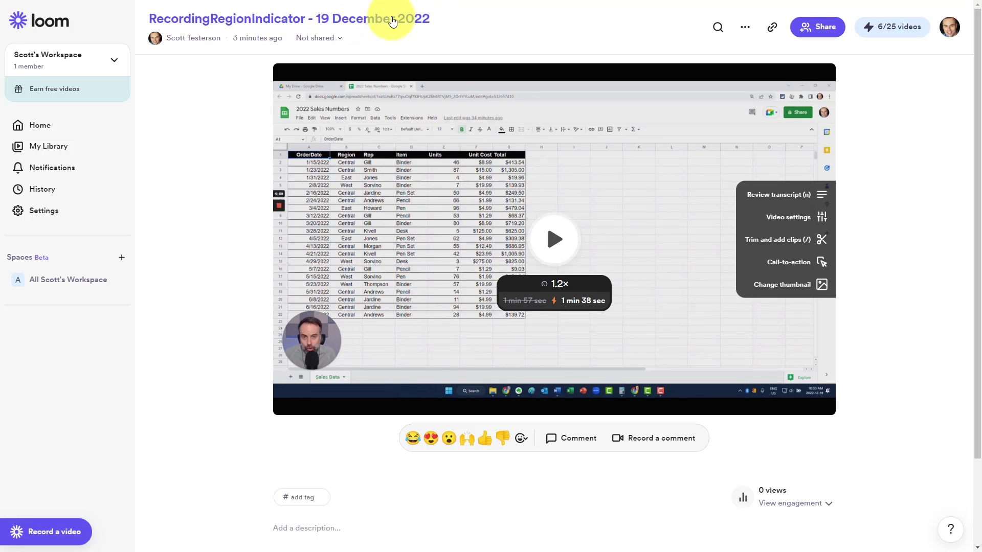
Retitle the video from 'RecordingRegionIndicator - 19 December 2022' to 'Sheets Tips and Tricks'
{"action": "left_click", "coordinate": [436, 18]}
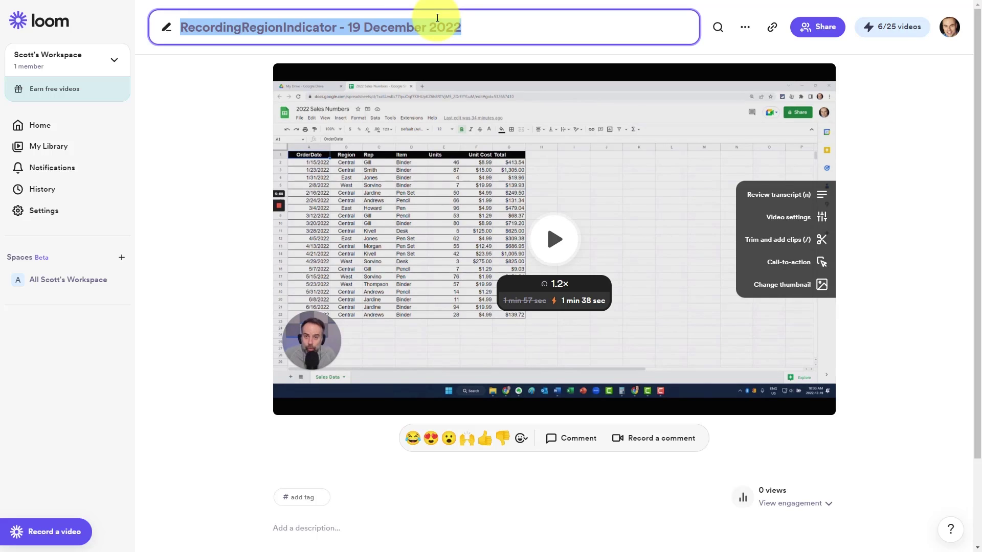
{"action": "type", "text": "Sheets Tips and Tricks"}
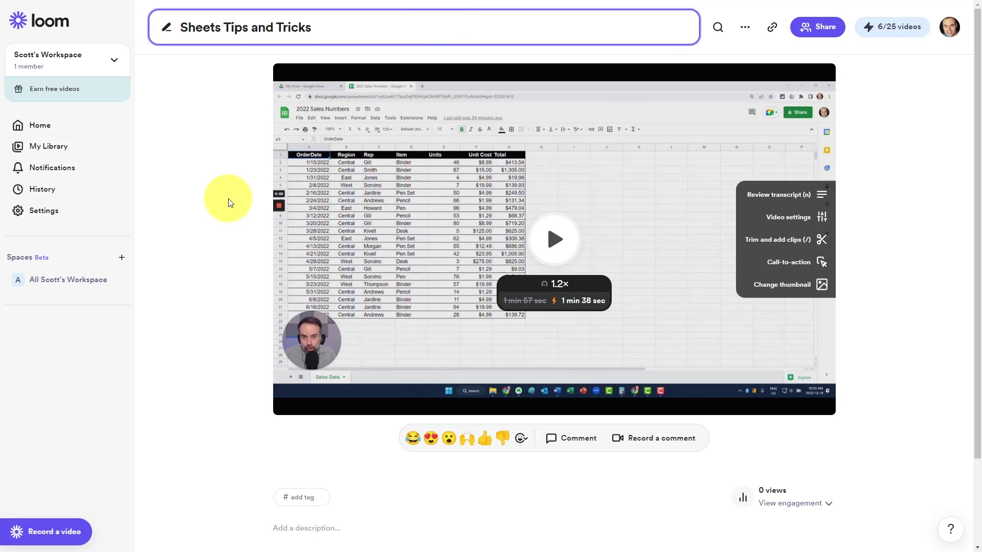
{"action": "left_click", "coordinate": [217, 214]}
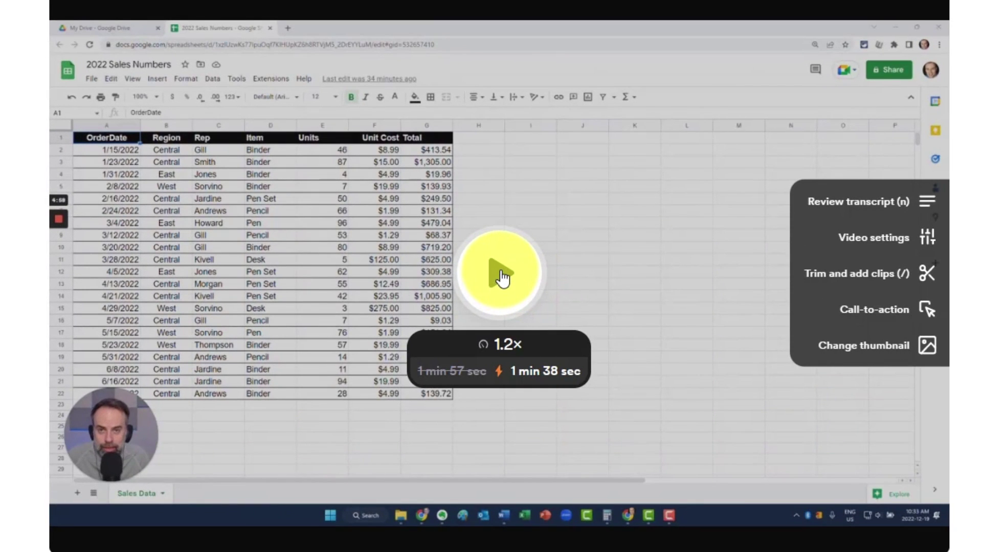
{"action": "mouse_move", "coordinate": [496, 346]}
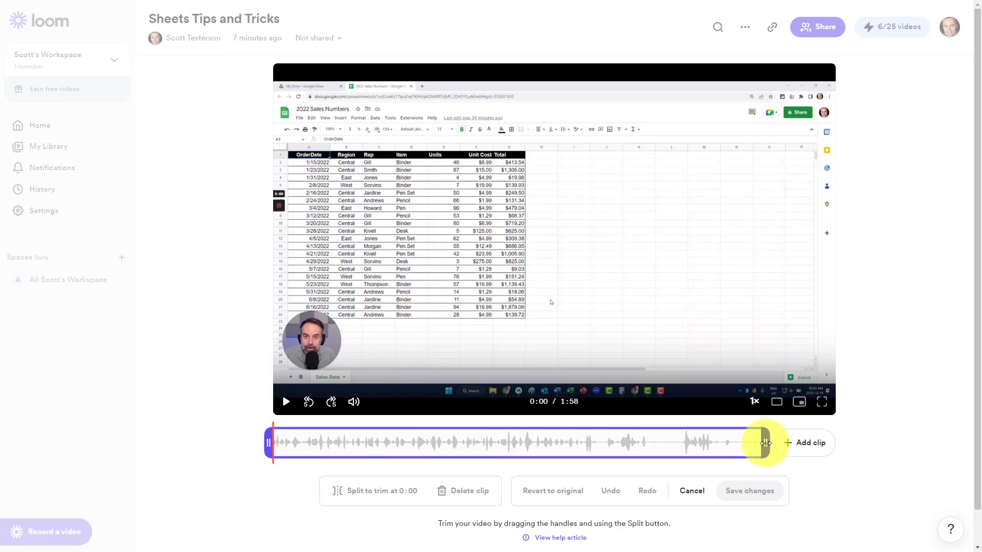
Try trimming the clip's end to about 1:36 and 1:31, then restore full length
{"action": "left_click_drag", "start_coordinate": [765, 444], "coordinate": [671, 451]}
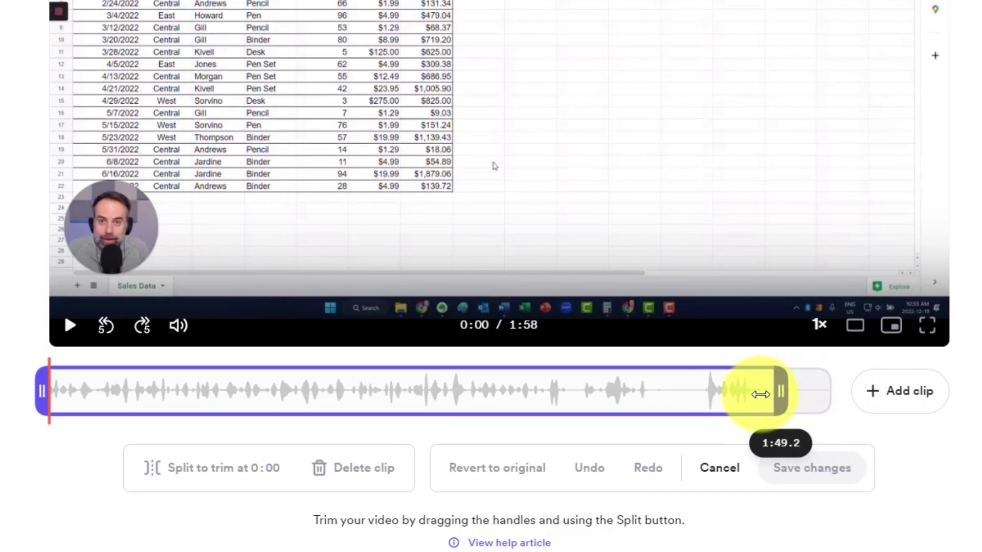
{"action": "left_click_drag", "start_coordinate": [685, 403], "coordinate": [650, 404]}
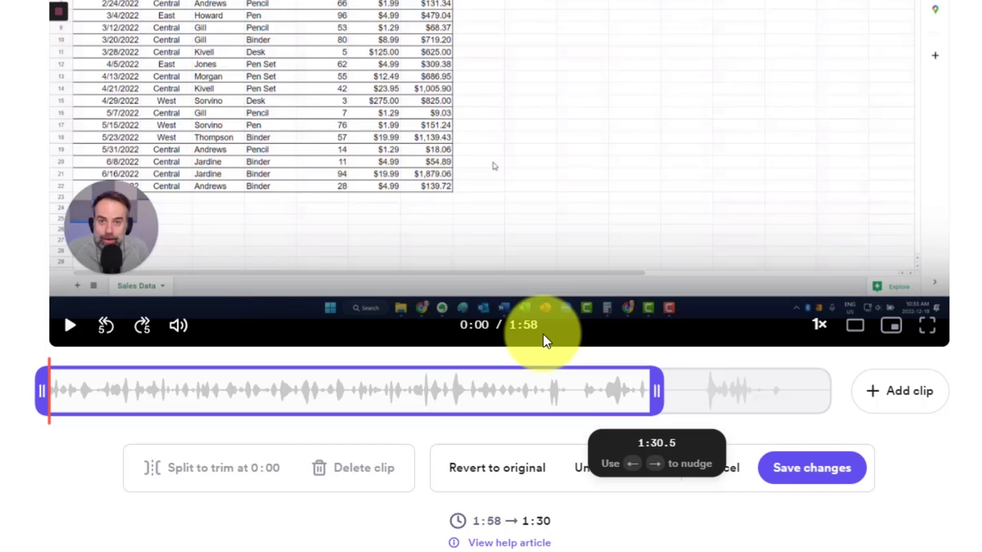
{"action": "left_click_drag", "start_coordinate": [658, 394], "coordinate": [845, 389]}
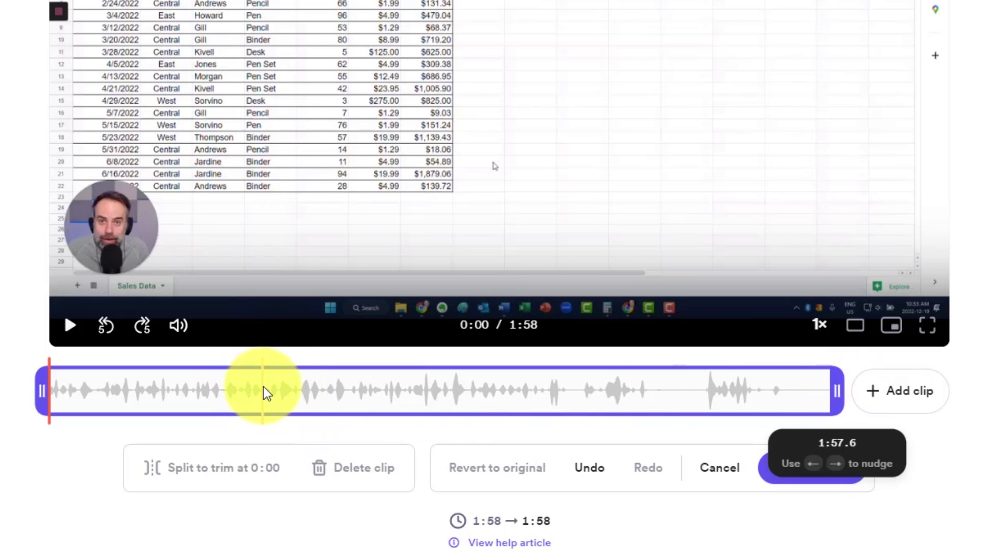
Split the clip at 0:31 and at 0:43
{"action": "left_click", "coordinate": [247, 394]}
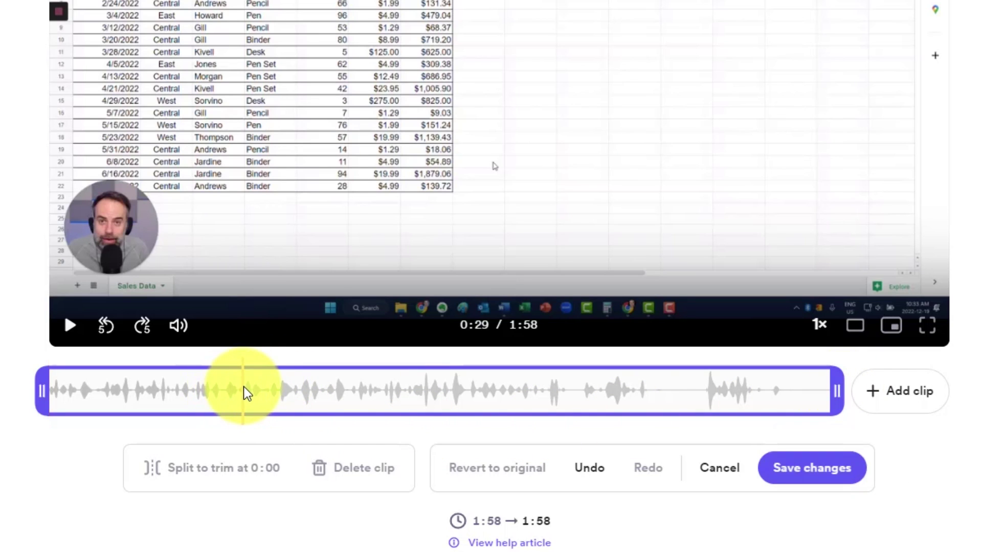
{"action": "left_click", "coordinate": [305, 388]}
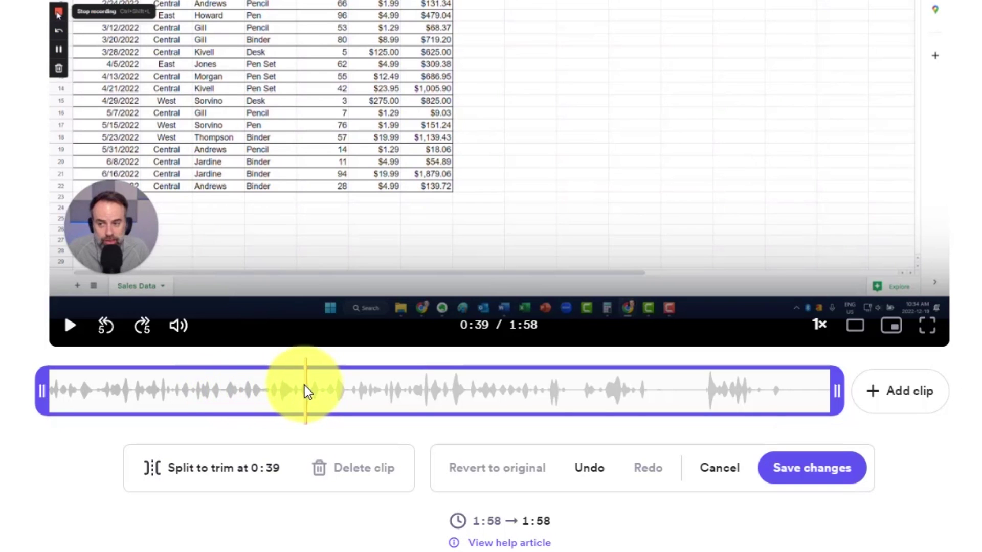
{"action": "left_click", "coordinate": [239, 393]}
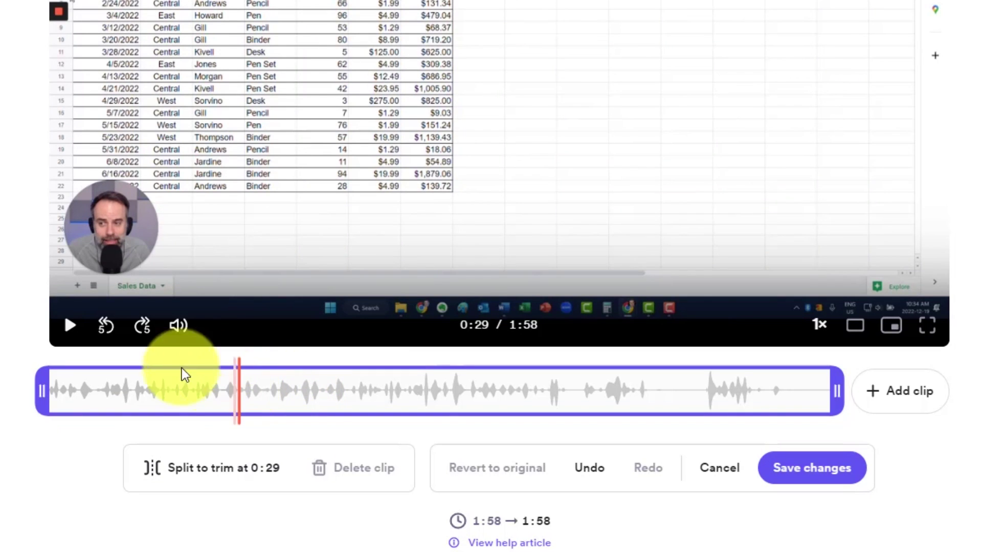
{"action": "left_click", "coordinate": [70, 328]}
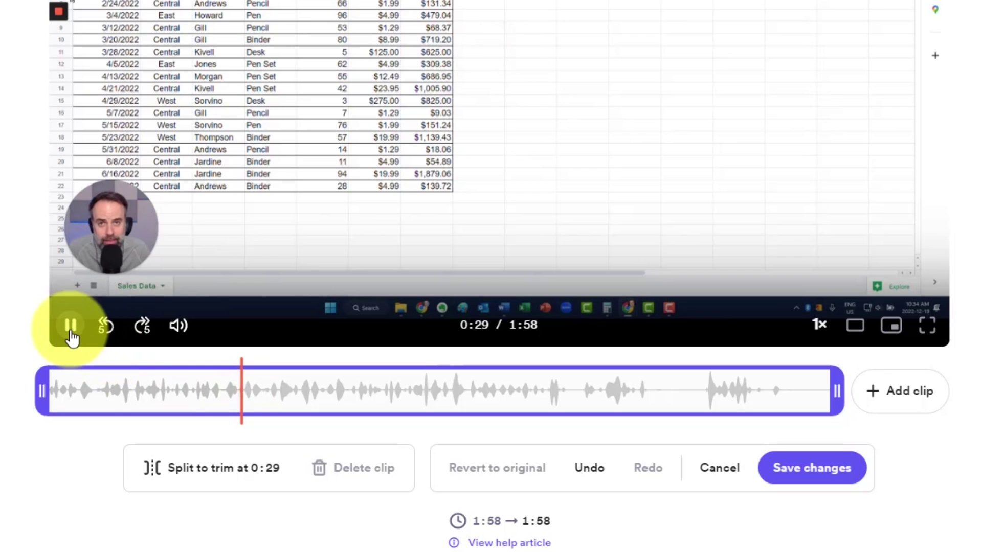
{"action": "left_click", "coordinate": [72, 330]}
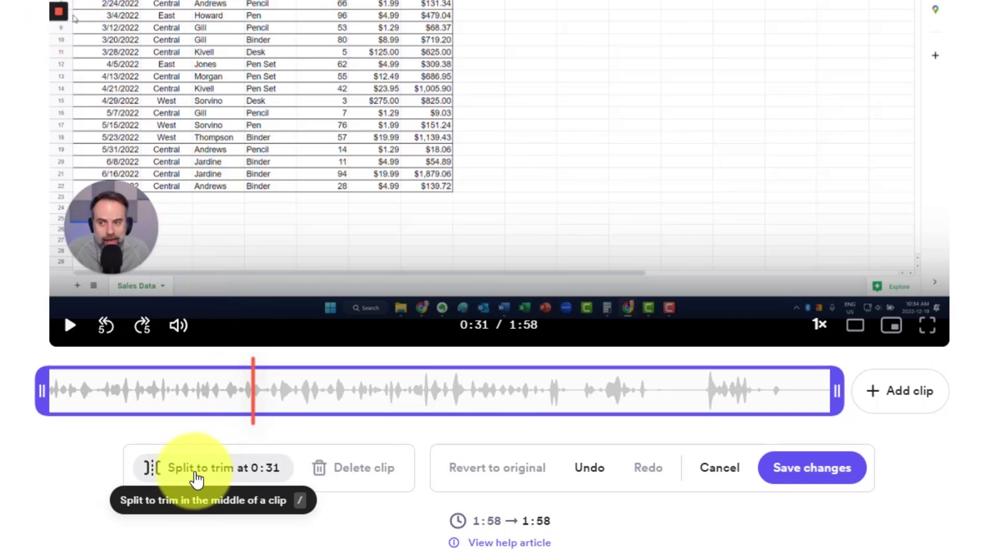
{"action": "left_click", "coordinate": [207, 479]}
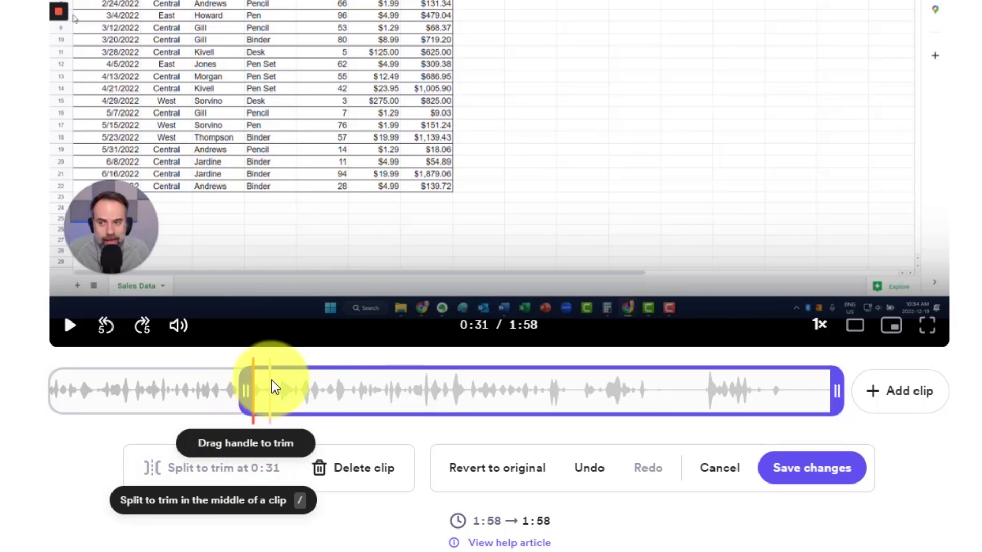
{"action": "left_click", "coordinate": [335, 383]}
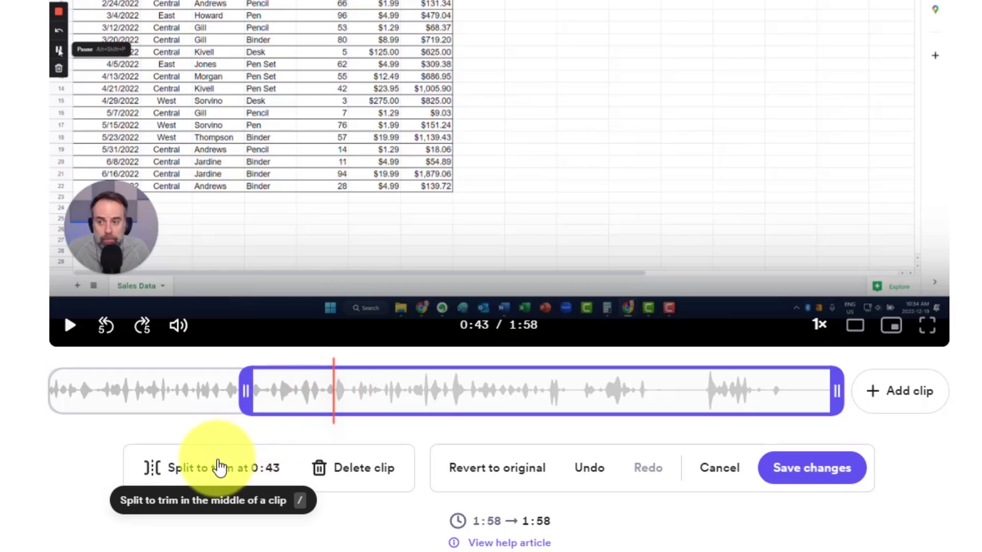
{"action": "left_click", "coordinate": [189, 475]}
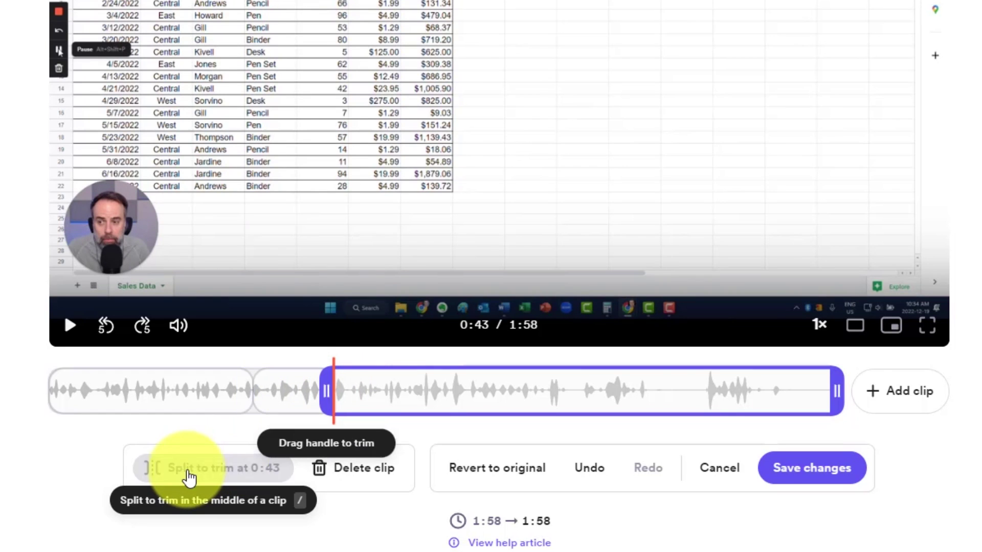
Delete the 0:31–0:43 middle section, shortening the video to 1:45
{"action": "left_click", "coordinate": [195, 402]}
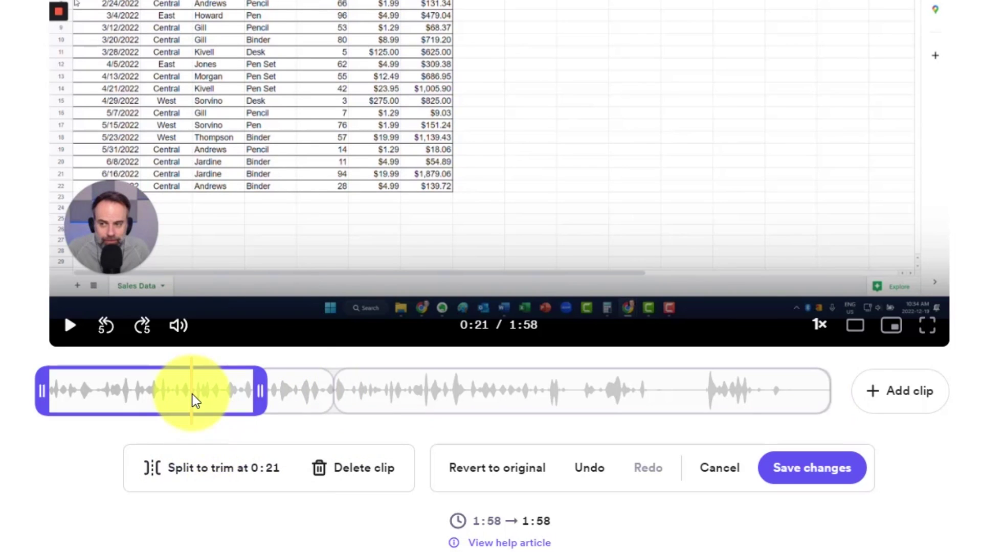
{"action": "left_click", "coordinate": [314, 401]}
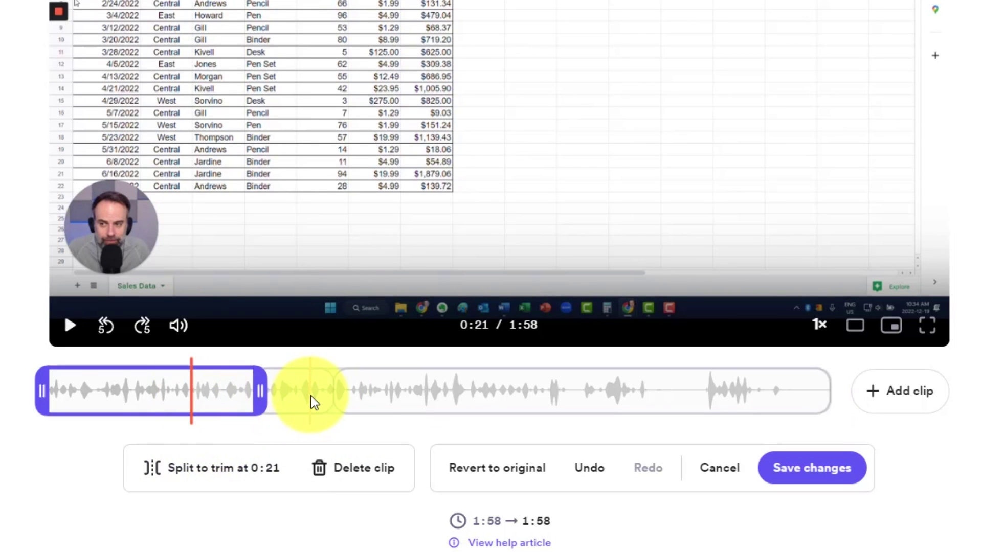
{"action": "left_click", "coordinate": [467, 397]}
{"action": "left_click", "coordinate": [280, 401]}
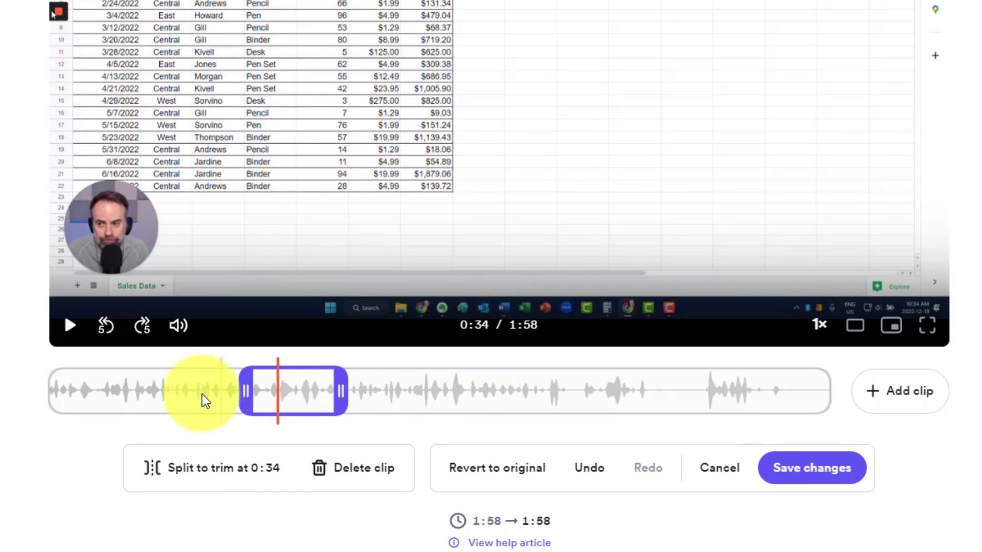
{"action": "left_click", "coordinate": [185, 400]}
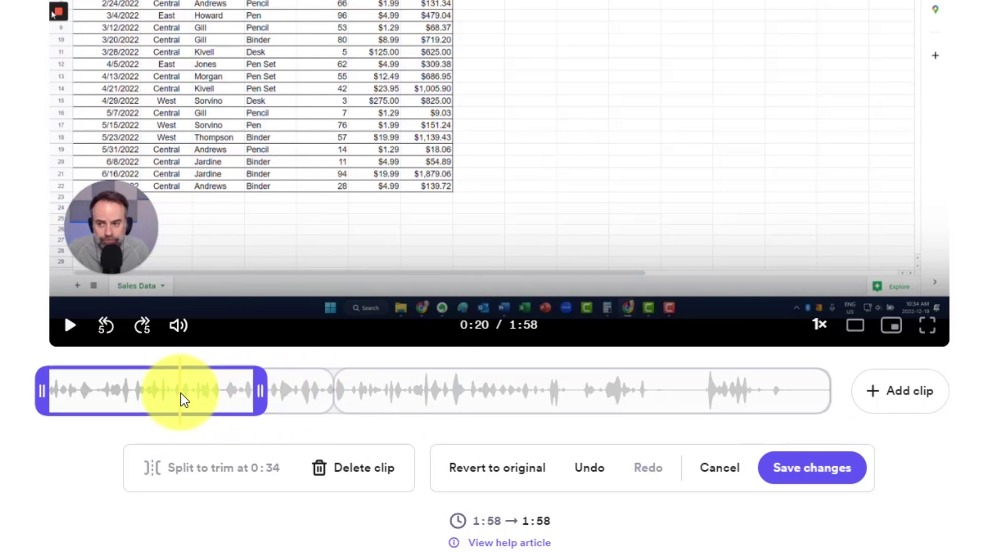
{"action": "left_click", "coordinate": [300, 396]}
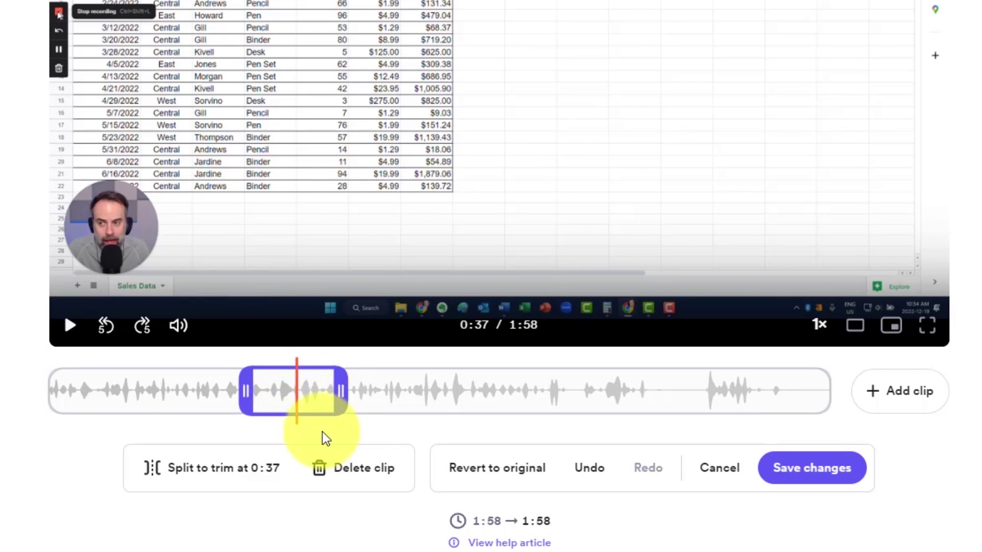
{"action": "left_click", "coordinate": [357, 475]}
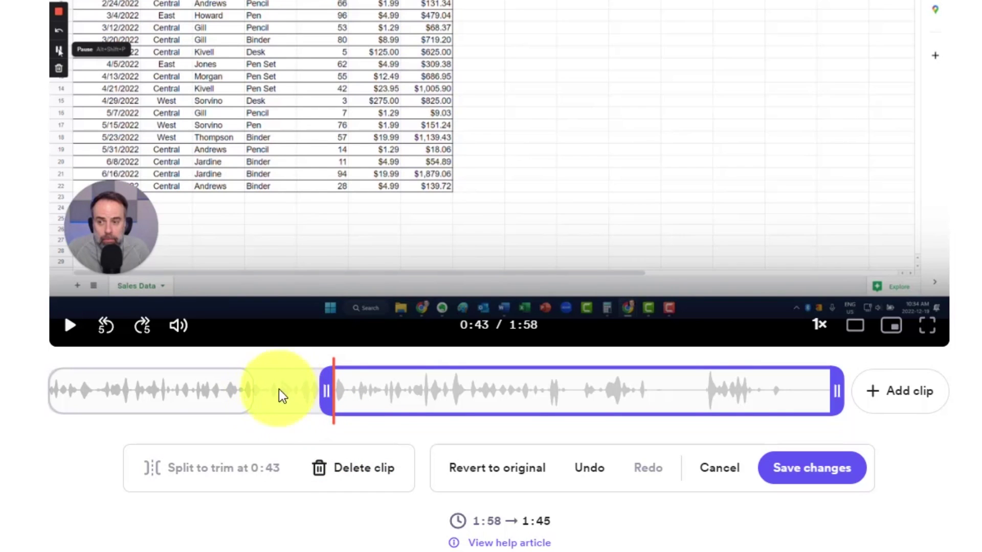
Preview the trimmed video from around 0:27
{"action": "left_click", "coordinate": [228, 391]}
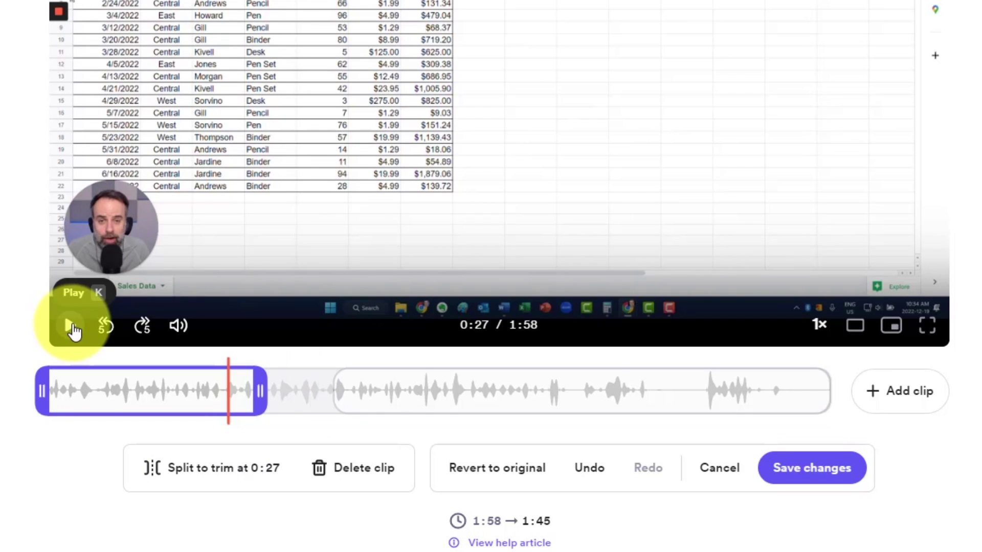
{"action": "left_click", "coordinate": [71, 327]}
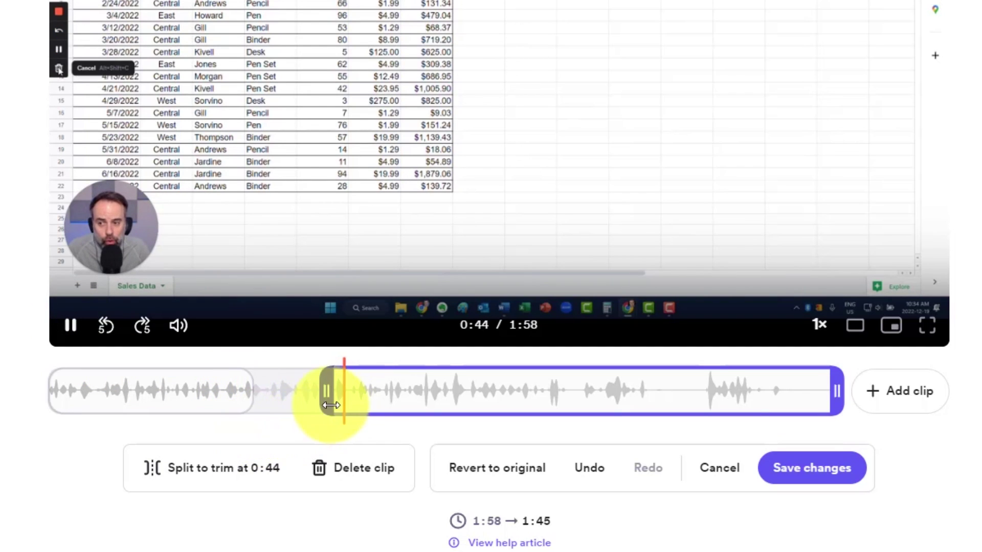
{"action": "left_click", "coordinate": [71, 326]}
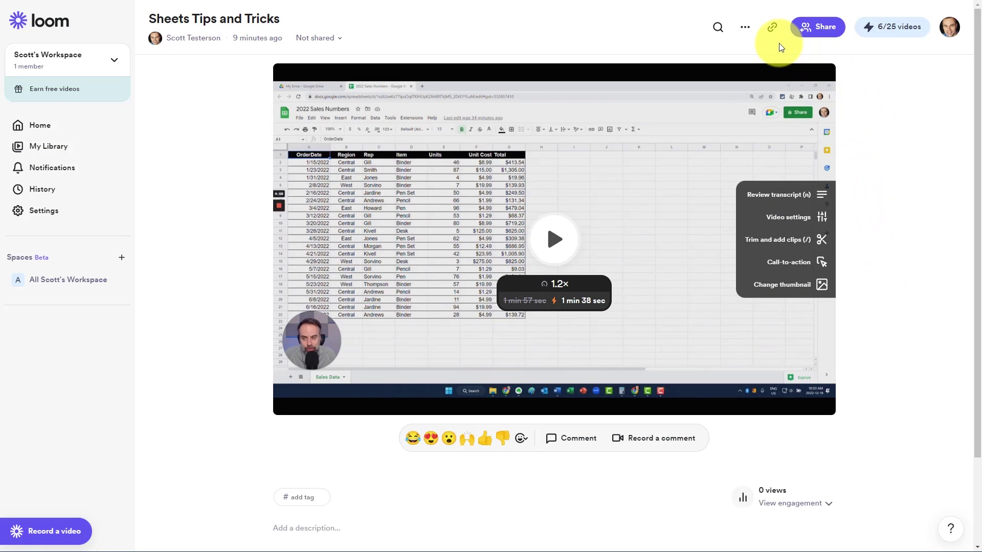
Copy the Sheets Tips and Tricks video's share link
{"action": "left_click", "coordinate": [773, 29]}
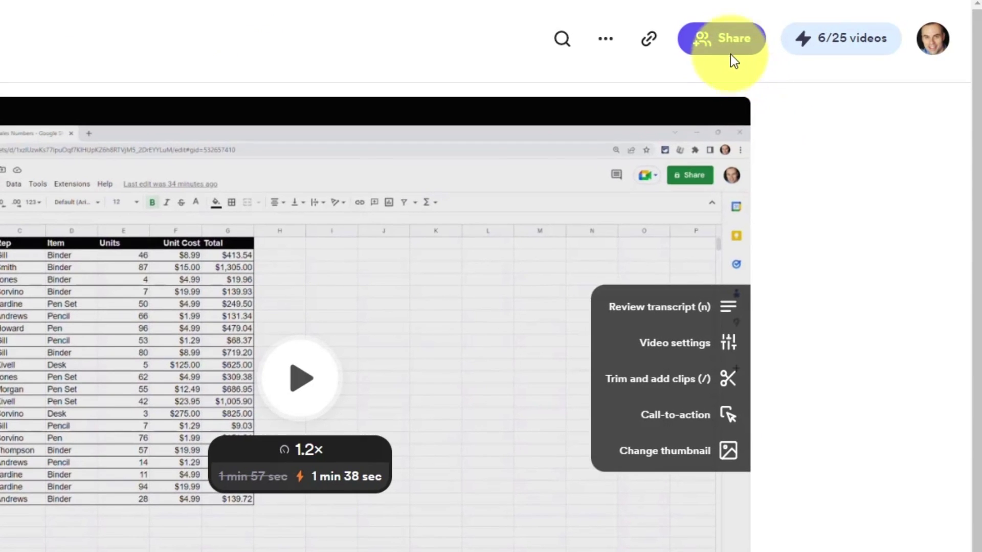
Check the Share options, leaving link access at 'Anyone with the link can view'
{"action": "left_click", "coordinate": [733, 50]}
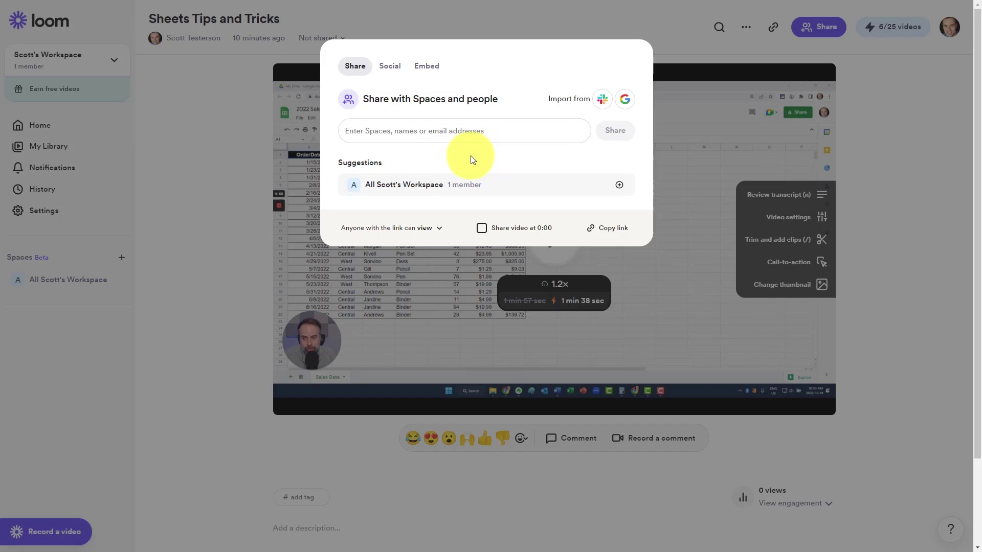
{"action": "left_click", "coordinate": [403, 134]}
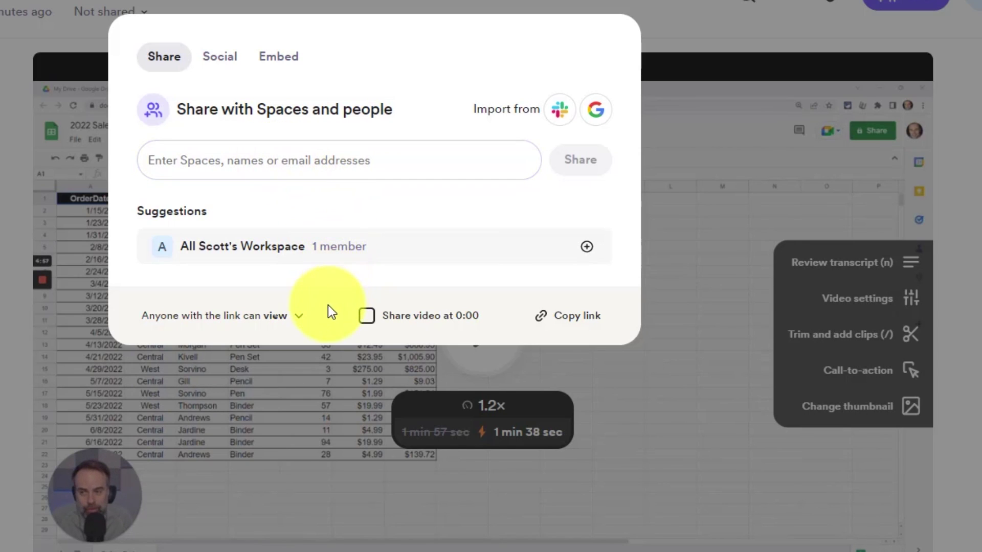
{"action": "left_click", "coordinate": [300, 318]}
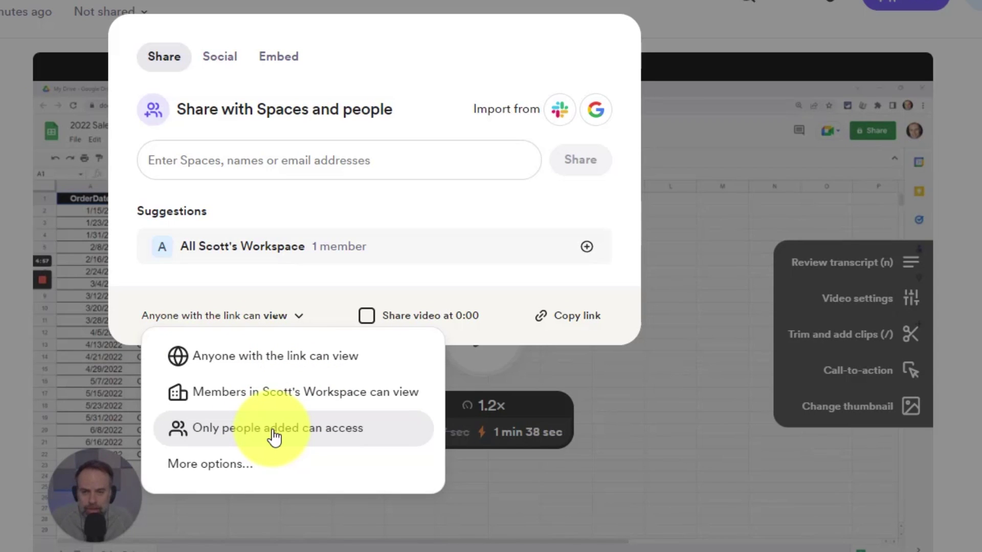
{"action": "left_click", "coordinate": [362, 281]}
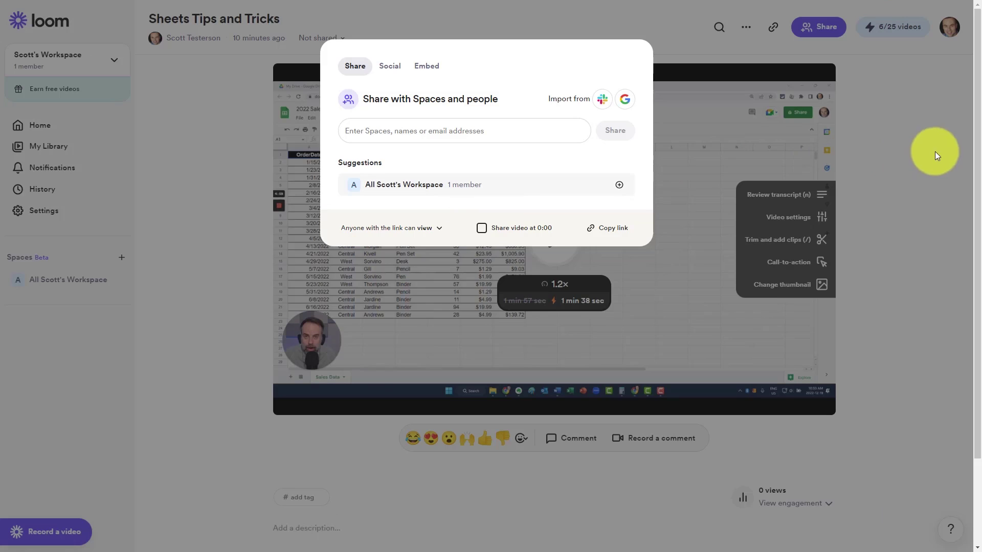
{"action": "left_click", "coordinate": [935, 151]}
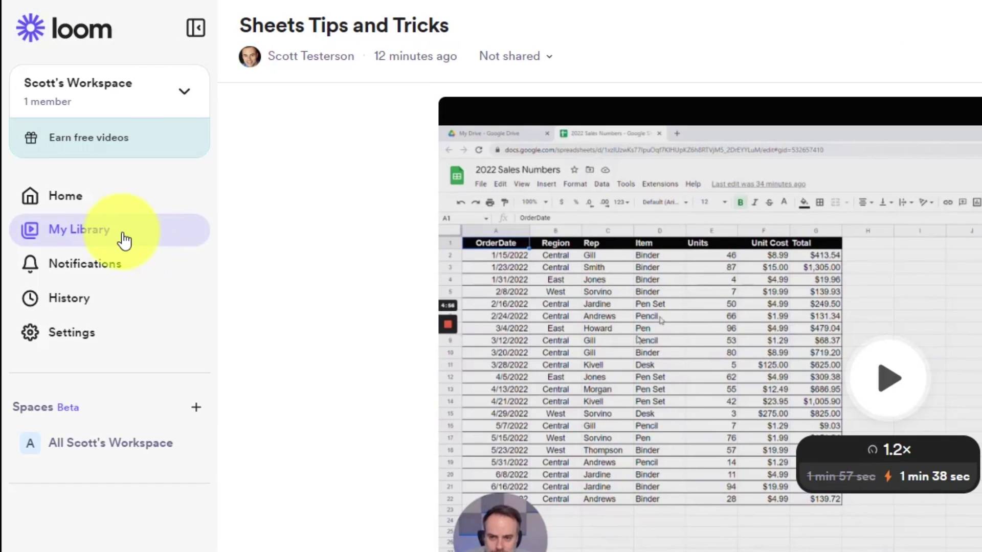
Go to My Library, where Sheets Tips and Tricks is listed first
{"action": "left_click", "coordinate": [85, 237]}
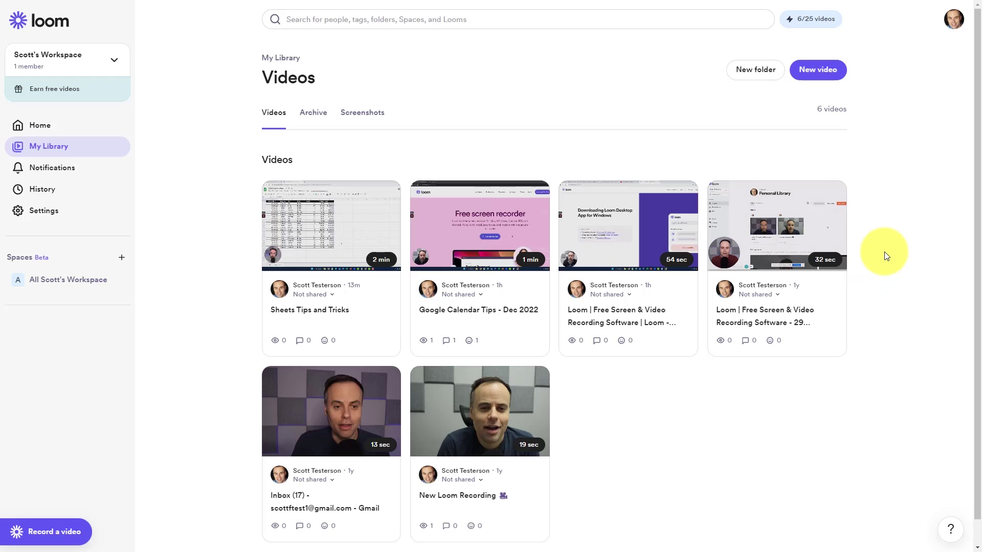
Scroll down the My Library grid to the Google Calendar Tips - Dec 2022 video
{"action": "scroll", "coordinate": [886, 256], "scroll_direction": "down", "scroll_amount": 1}
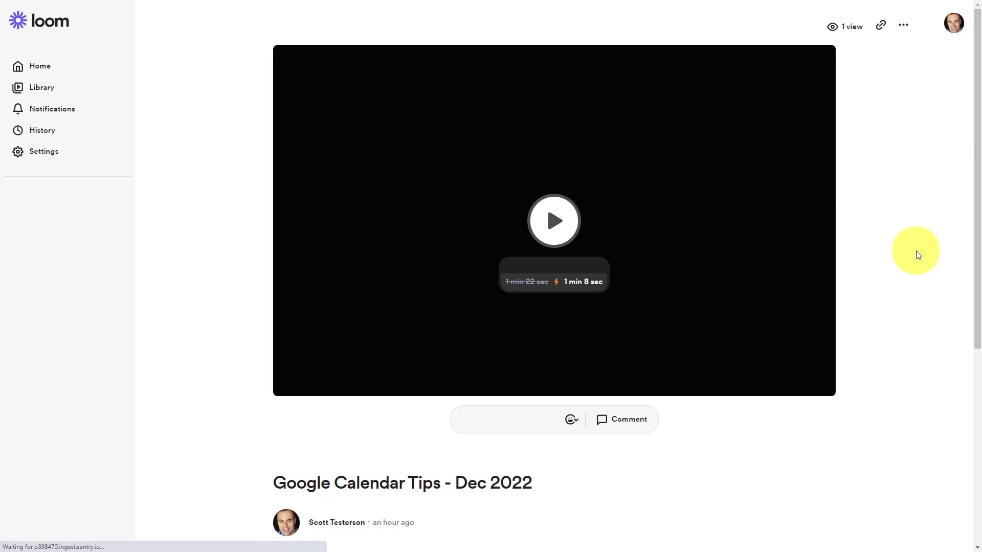
Scroll to the Comments section and jump playback to the comment's 0:04 timestamp
{"action": "scroll", "coordinate": [918, 255], "scroll_direction": "down", "scroll_amount": 4}
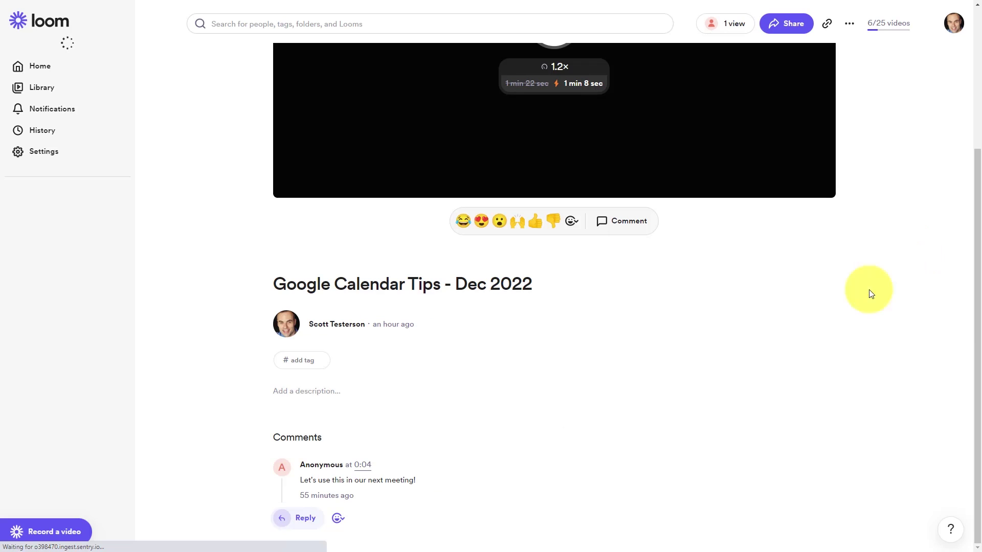
{"action": "mouse_move", "coordinate": [368, 501]}
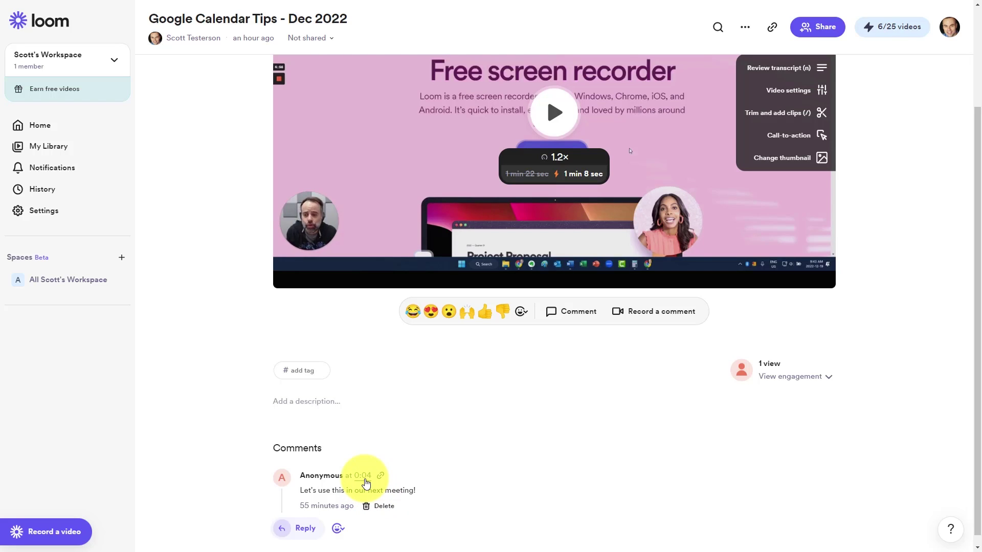
{"action": "left_click", "coordinate": [363, 476]}
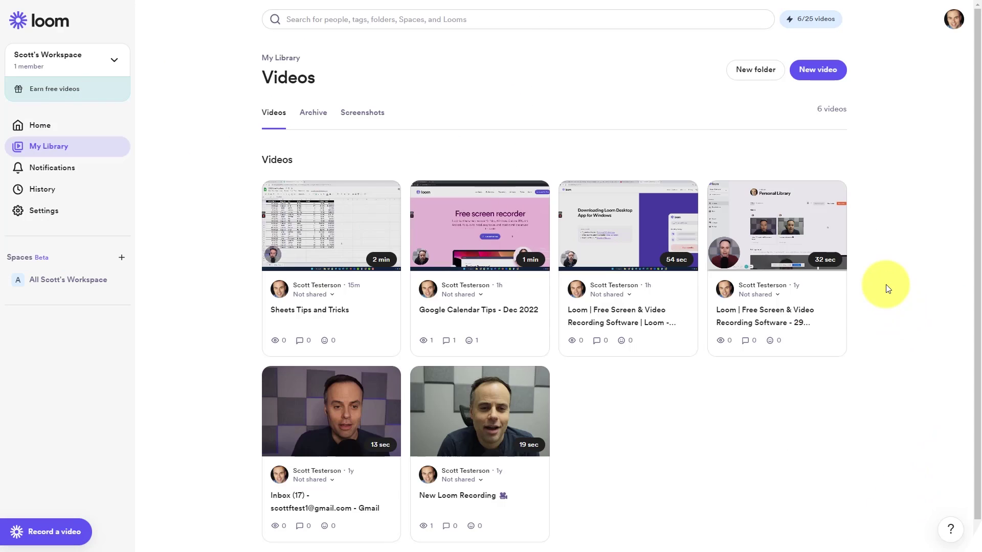
{"action": "mouse_move", "coordinate": [440, 208]}
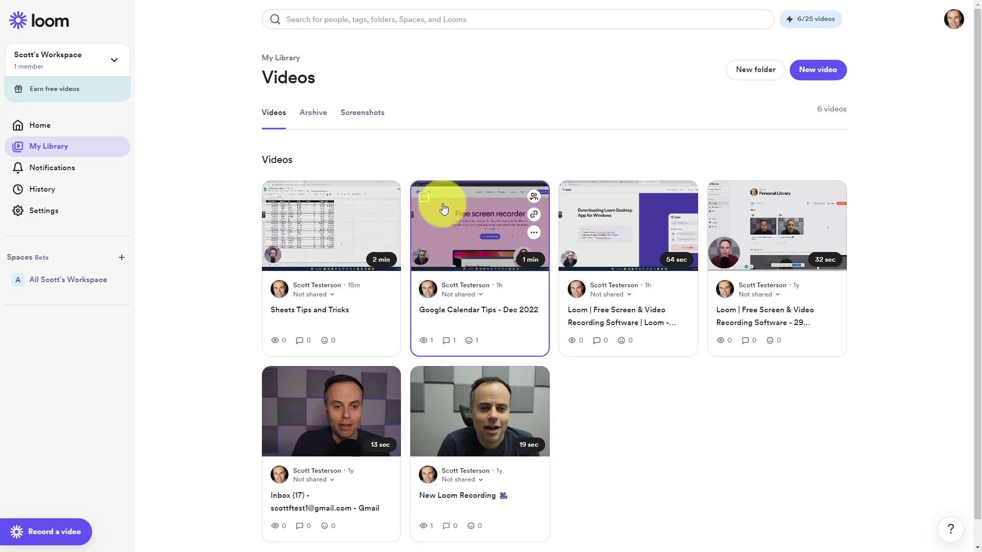
{"action": "left_click", "coordinate": [424, 198]}
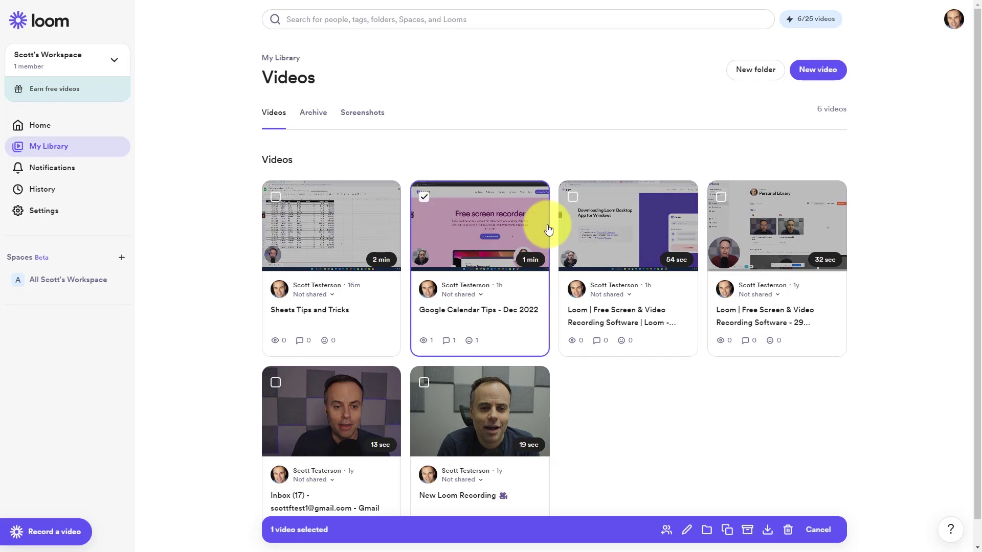
{"action": "left_click", "coordinate": [572, 199]}
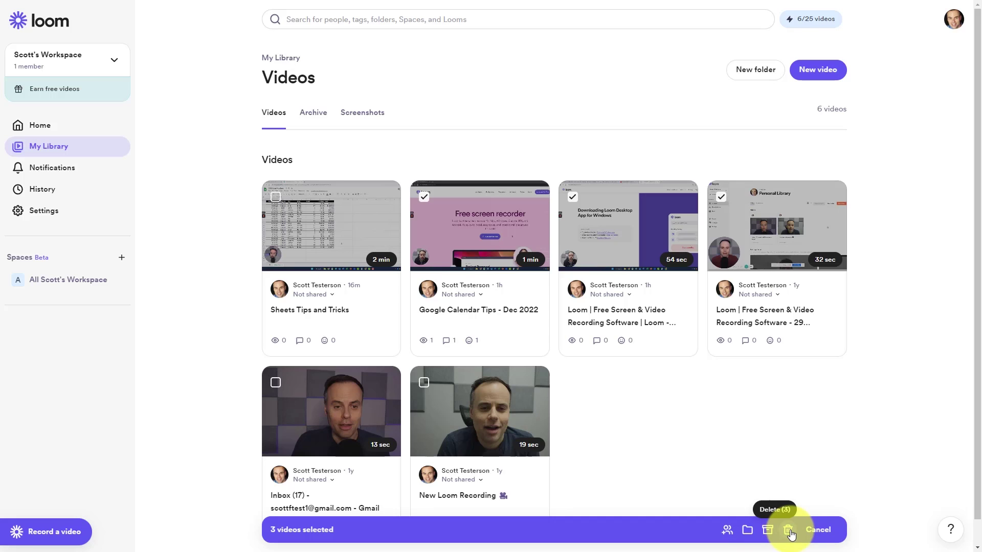
{"action": "left_click", "coordinate": [818, 530]}
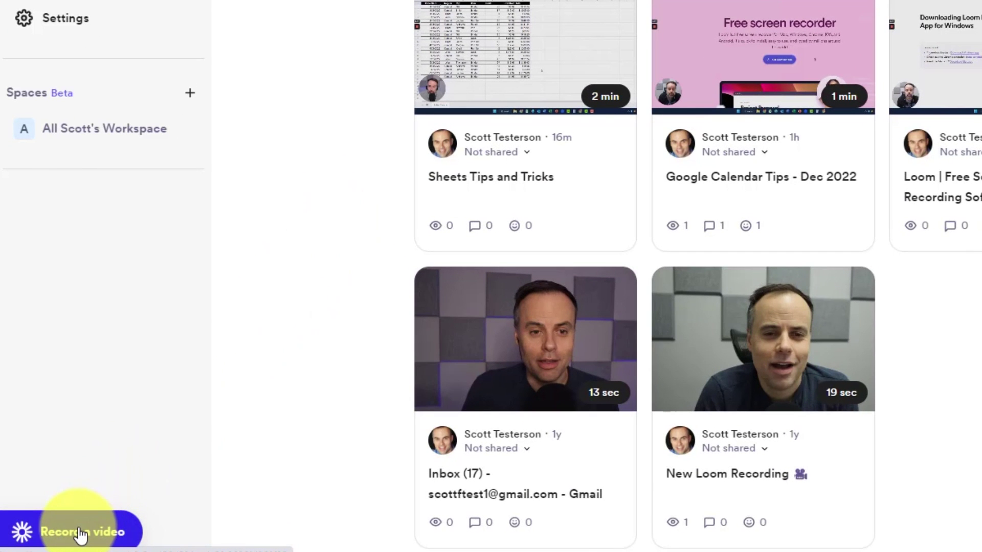
Start a new Loom recording from the Record a video button in the sidebar
{"action": "left_click", "coordinate": [81, 536]}
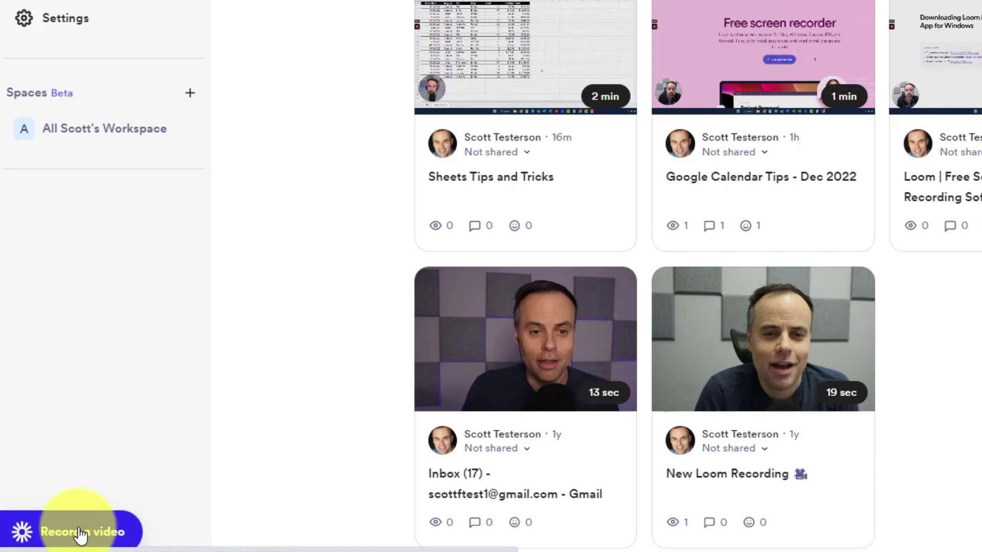